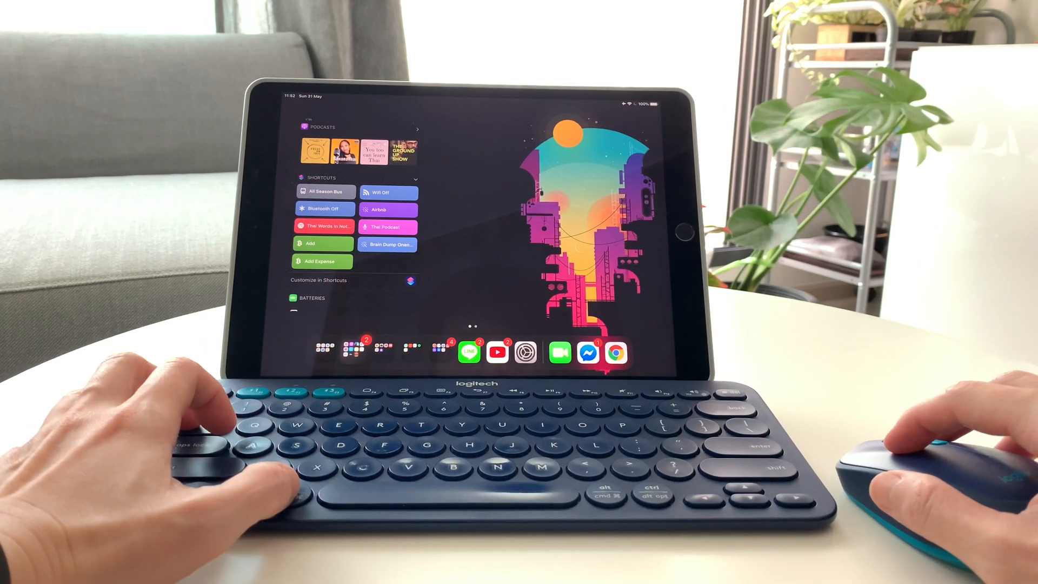
Open Monthly exp 2020 in Google Sheets and duplicate the May 2020 Summary sheet.
click(383, 350)
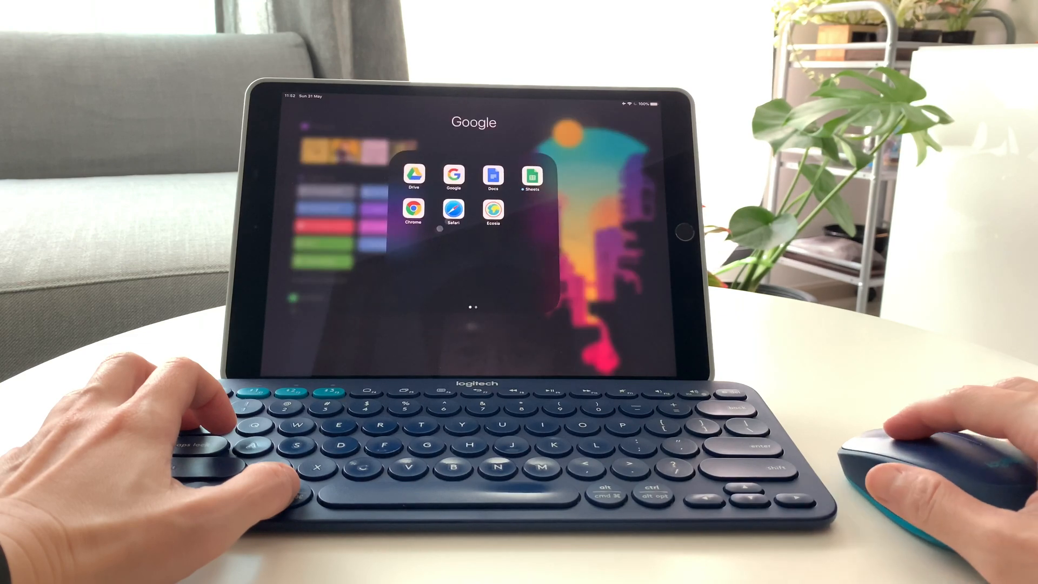
click(532, 177)
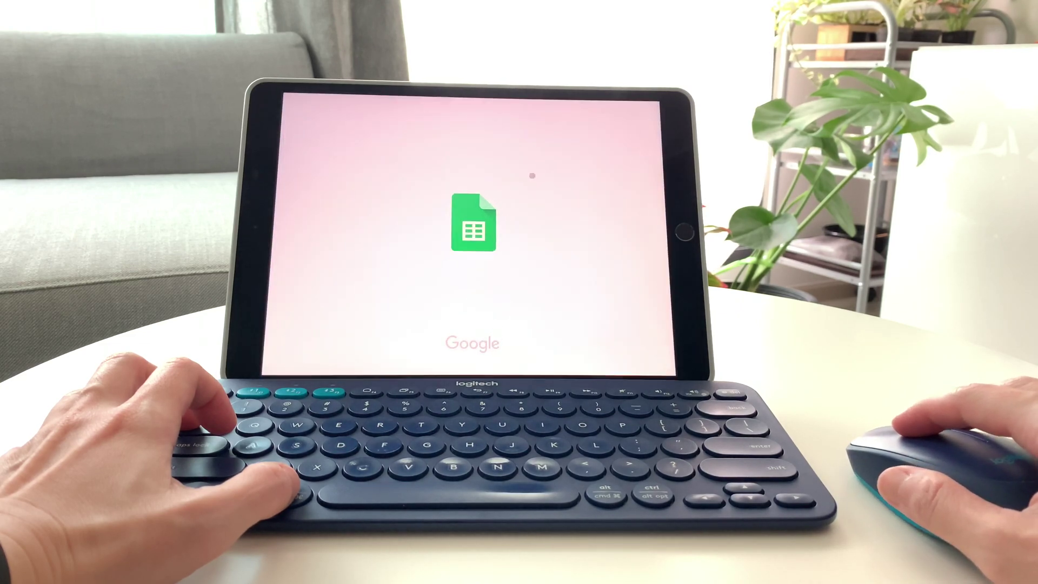
click(405, 153)
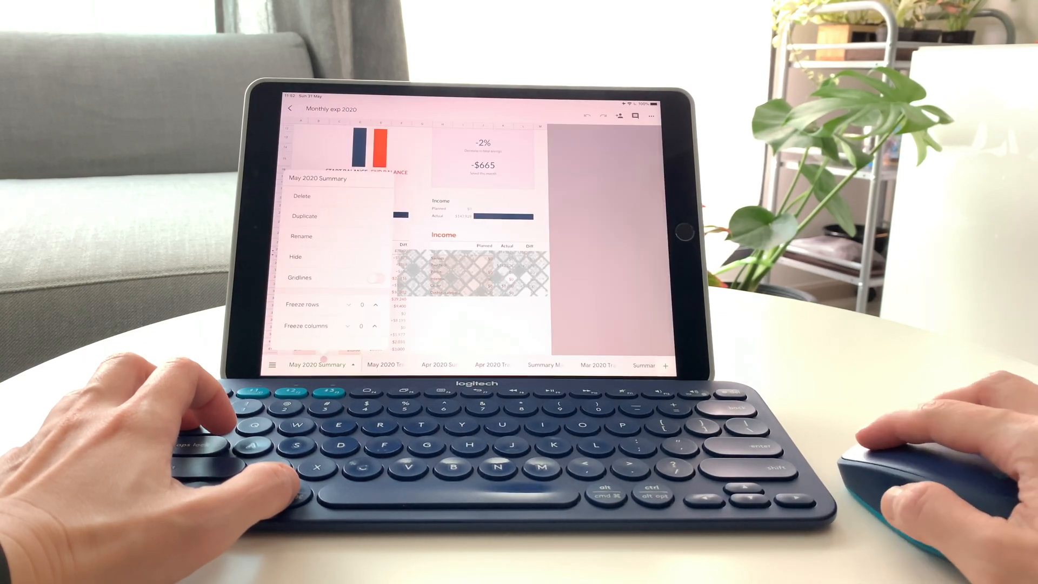
click(328, 216)
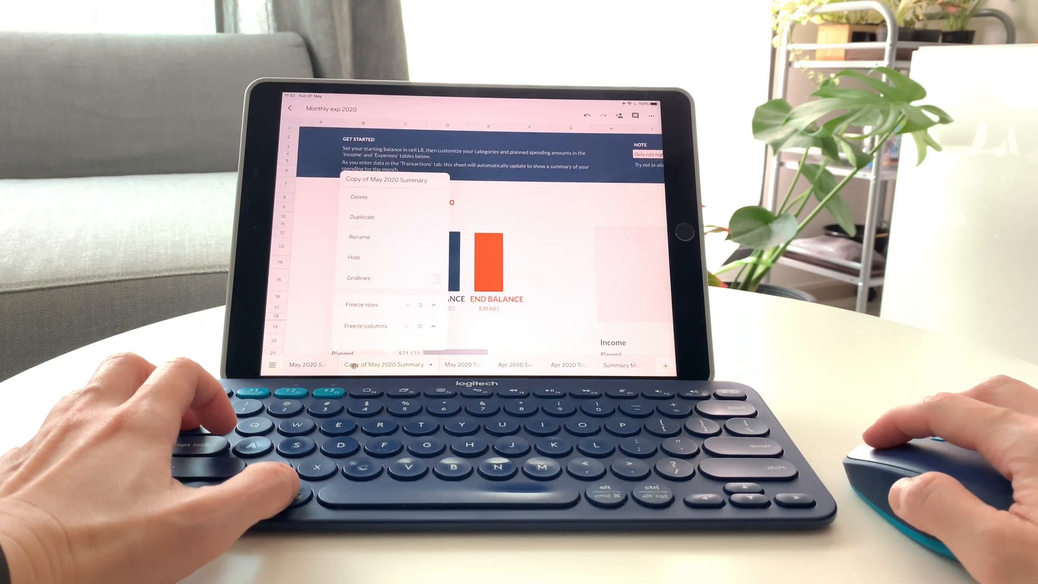
Rename the copied sheet to June 2020 Summary, confirm, and return to the home screen.
click(360, 231)
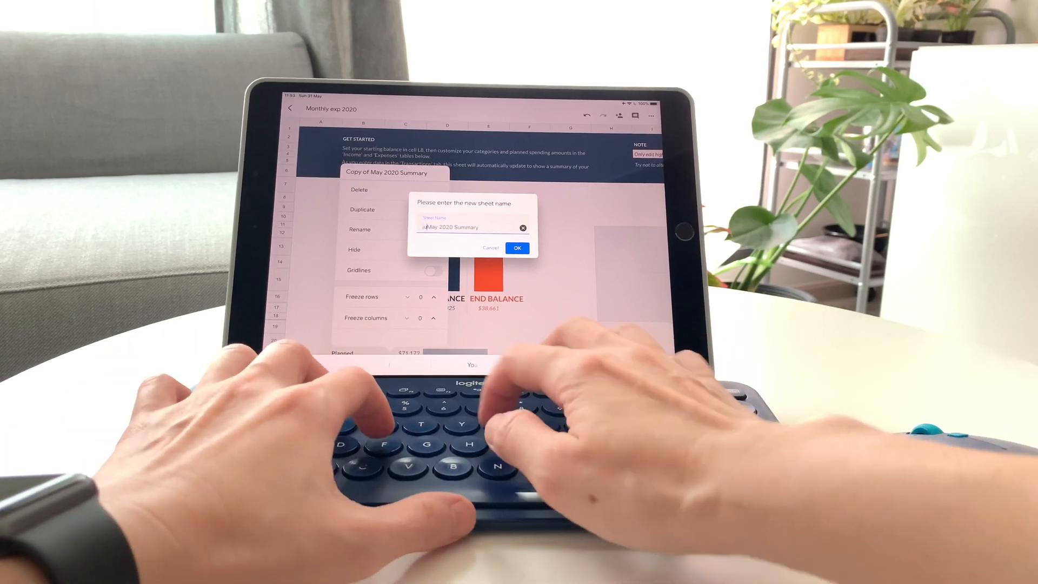
key(BackSpace)
key(BackSpace)
key(BackSpace)
text(June)
key(Delete)
key(Delete)
key(Delete)
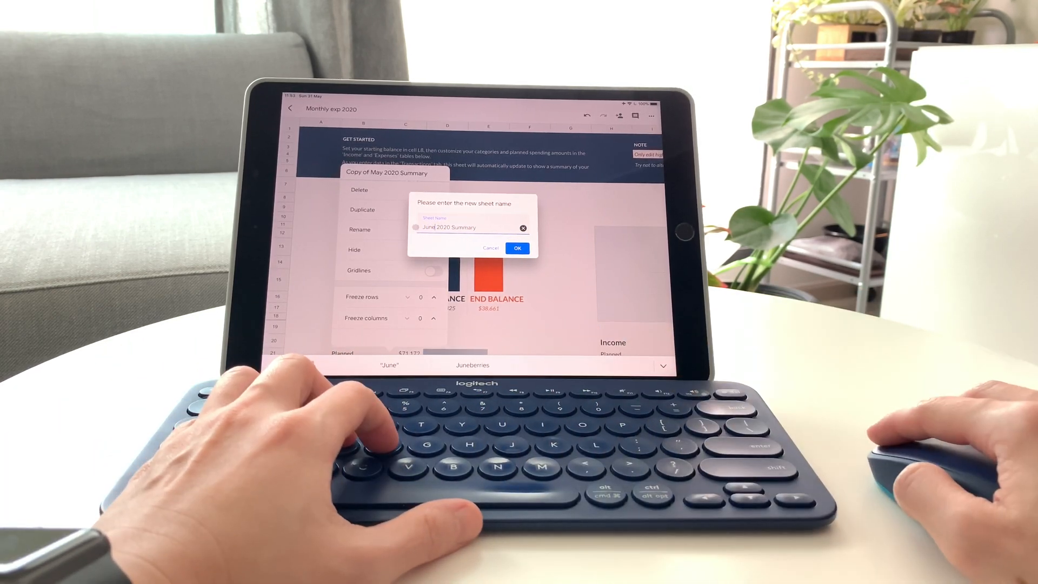
click(517, 247)
key(super+h)
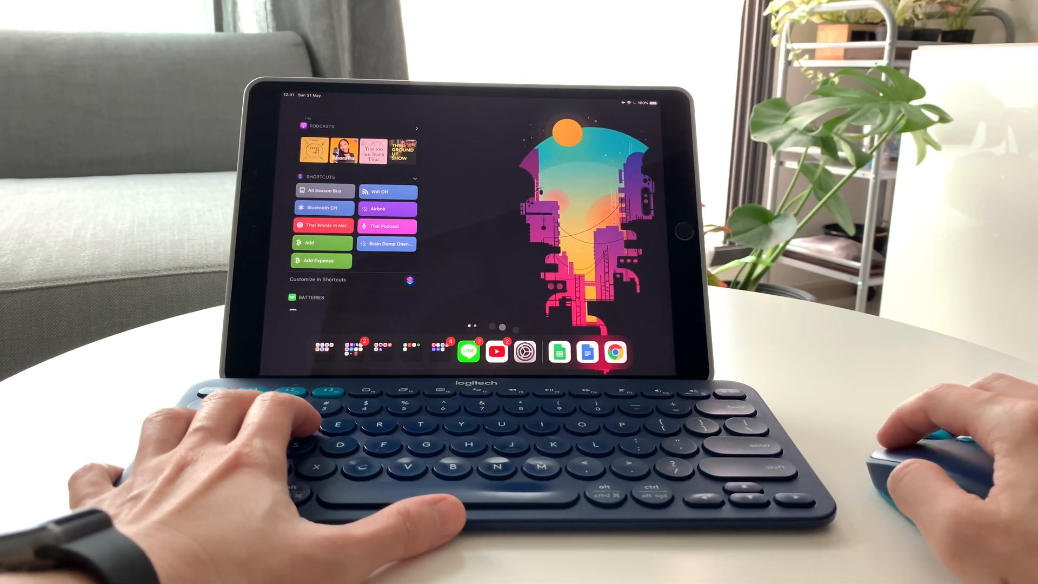
Launch Chrome and search Google for apple in a new tab.
click(615, 351)
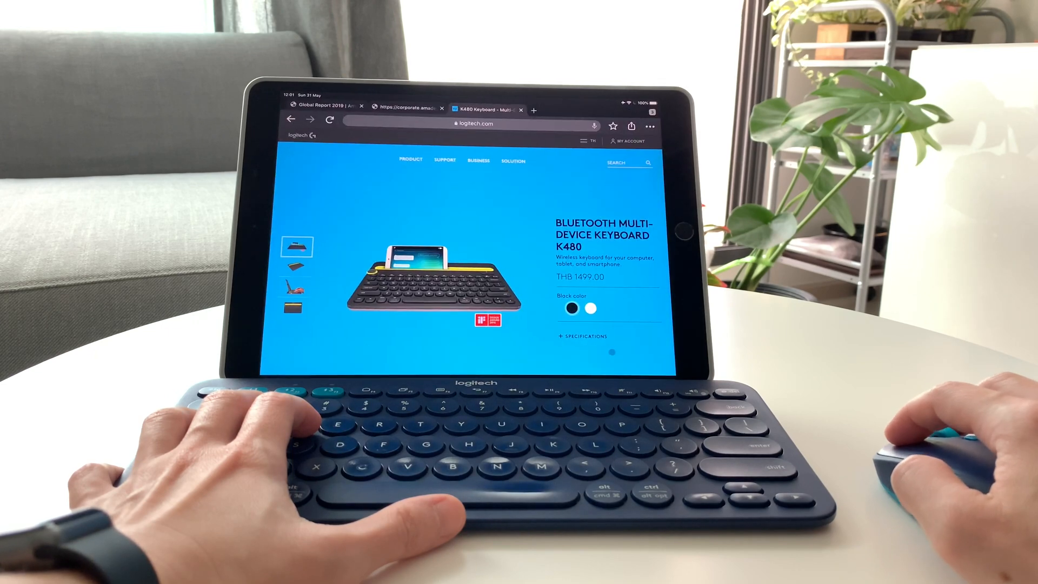
click(533, 109)
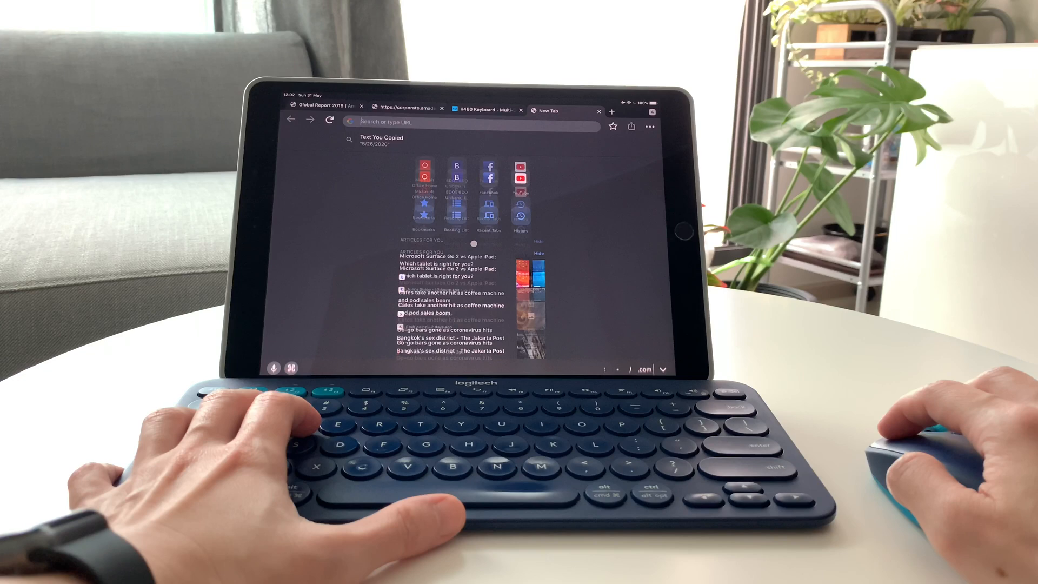
text(apple)
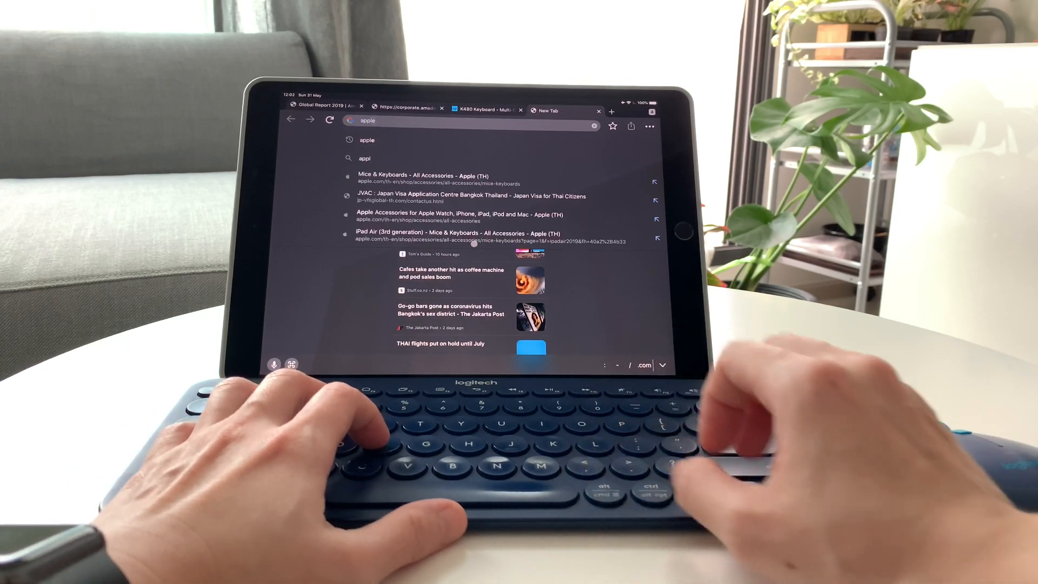
key(Return)
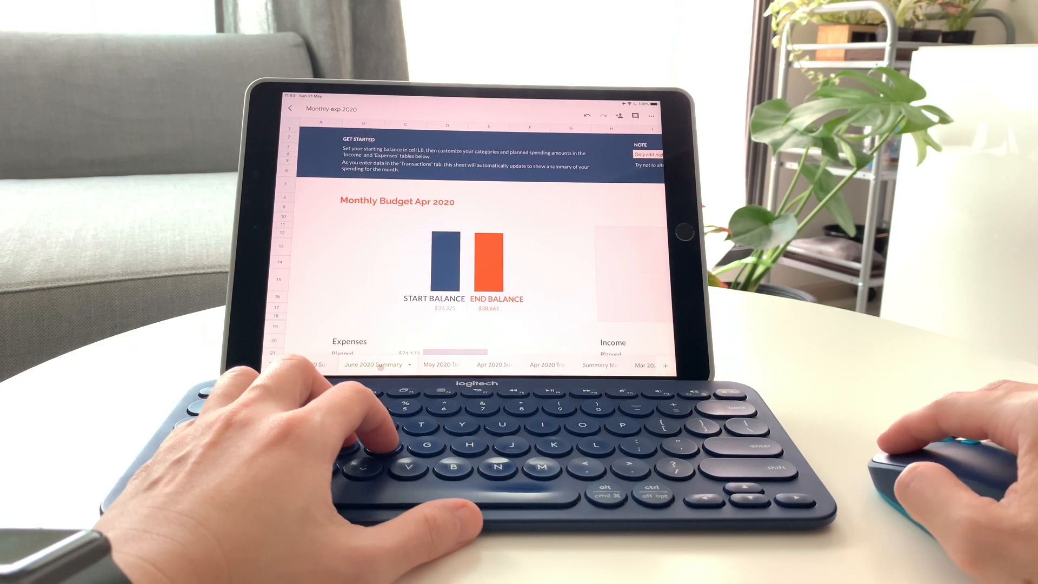
Drag the June 2020 Summary sheet tab to the leftmost position.
drag(380, 366, 397, 366)
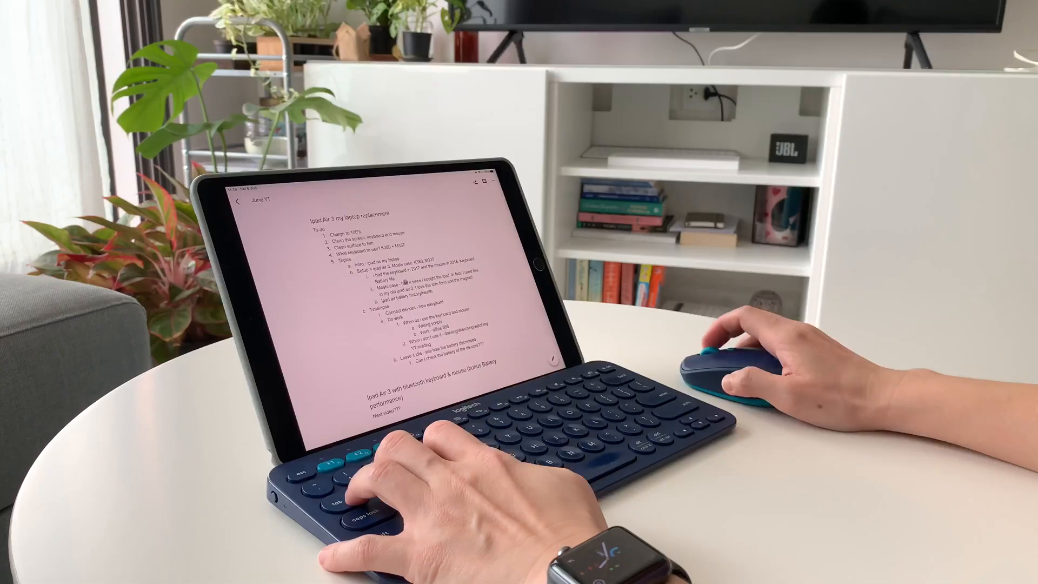
scroll(405, 280, down, 1)
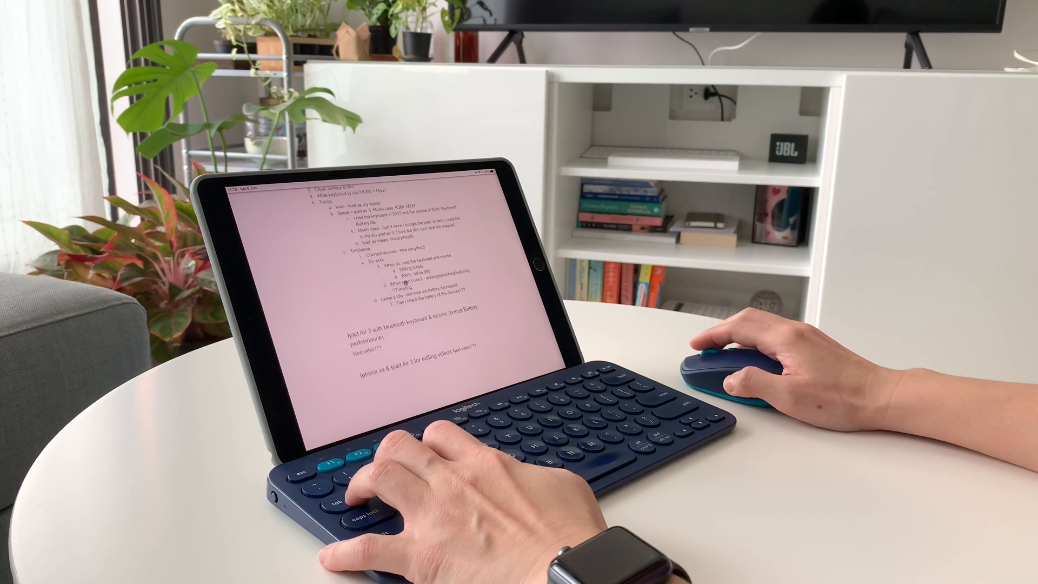
scroll(491, 325, up, 3)
text(for a few years now, I)
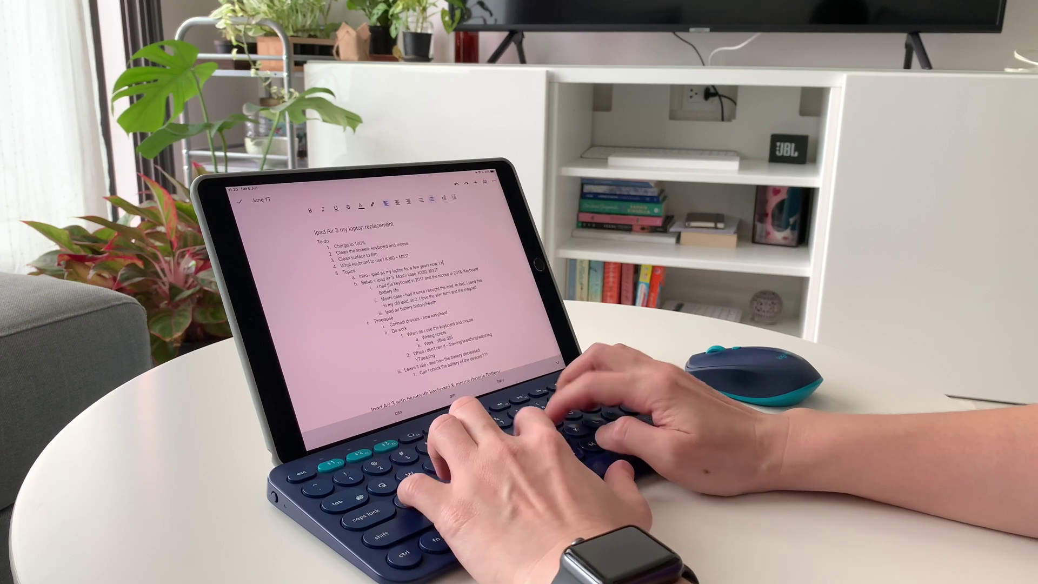
text(have not)
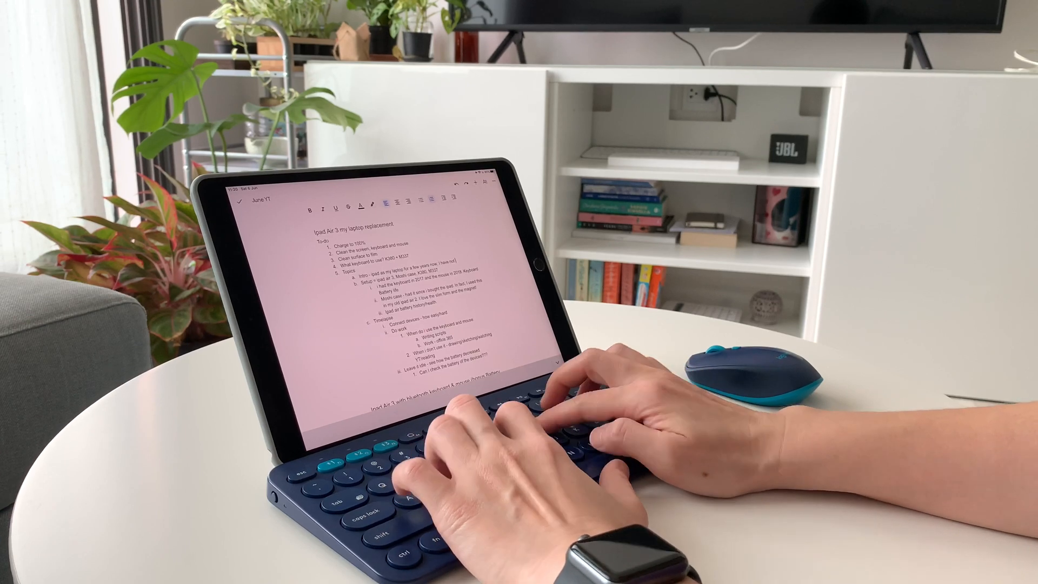
text( used)
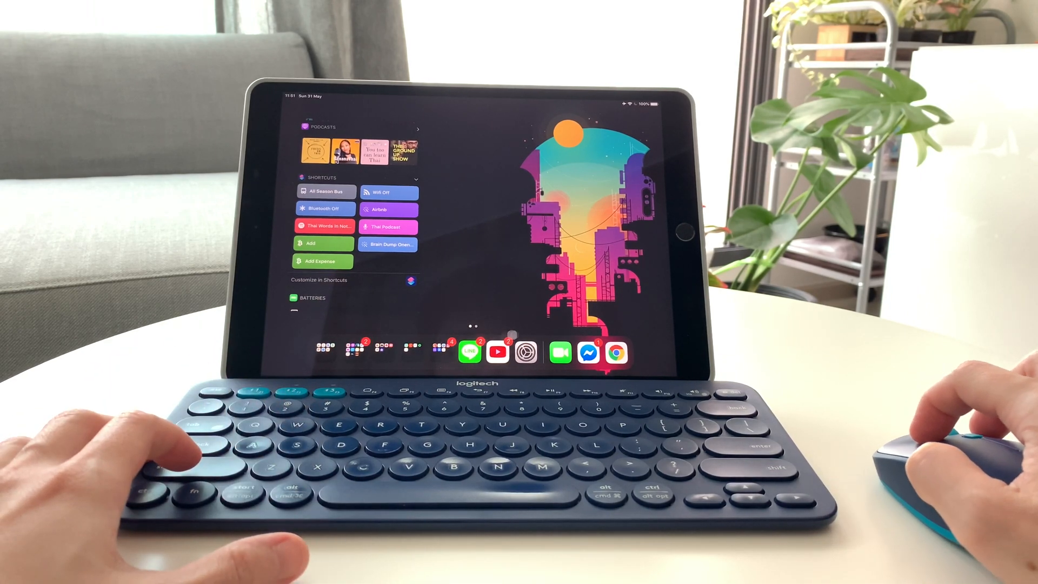
Open Settings and browse to the Keyboard options, then the Battery page.
click(526, 351)
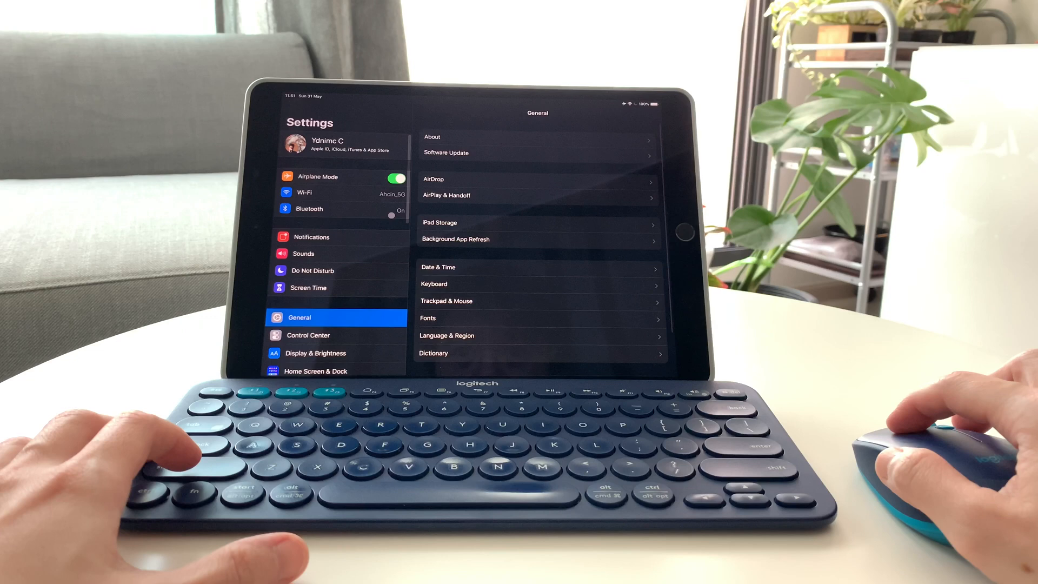
click(391, 214)
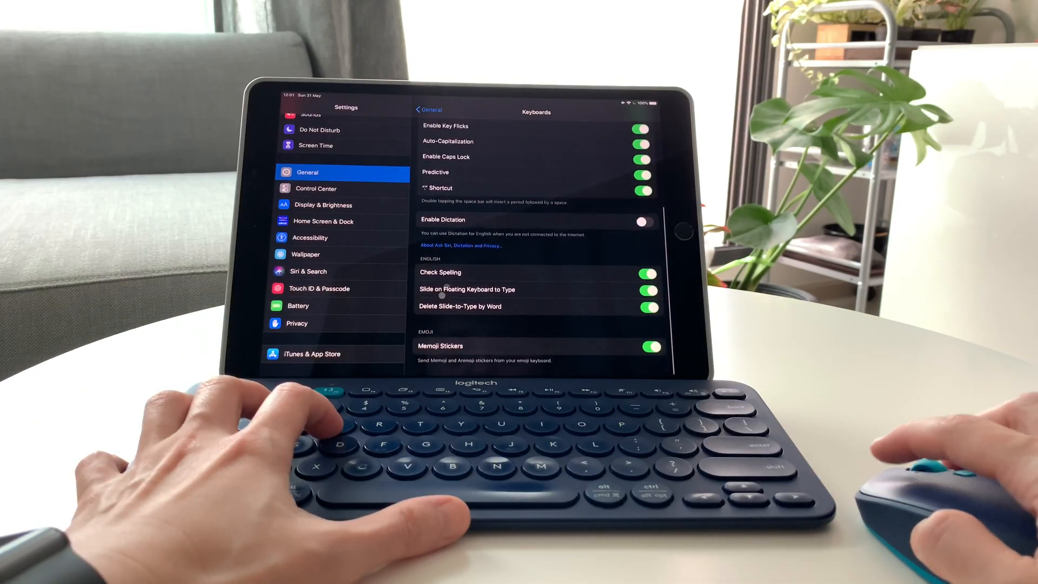
click(382, 304)
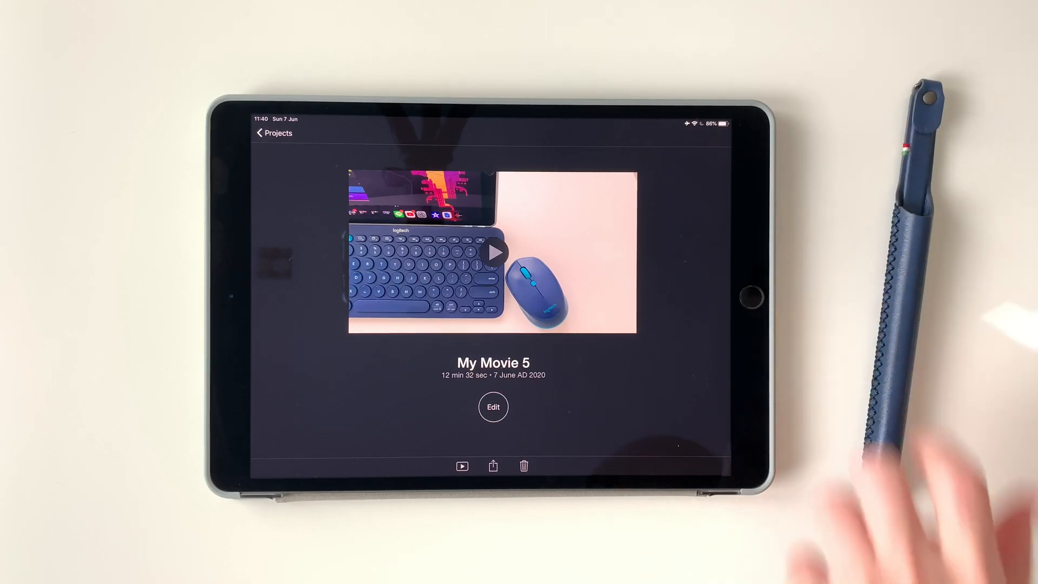
Open the My Movie 5 project in iMovie's timeline editor.
click(493, 406)
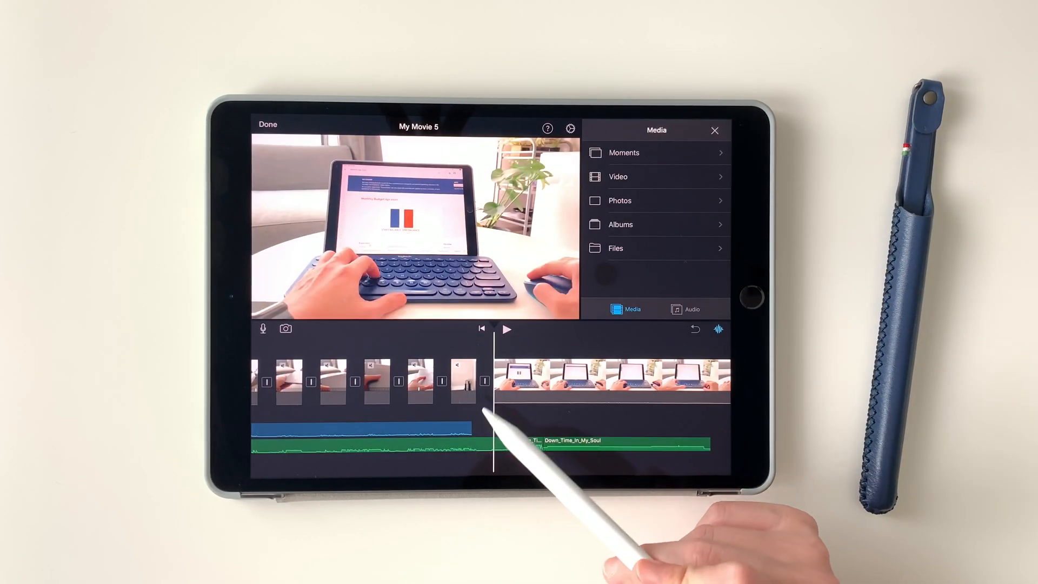
drag(428, 388, 646, 397)
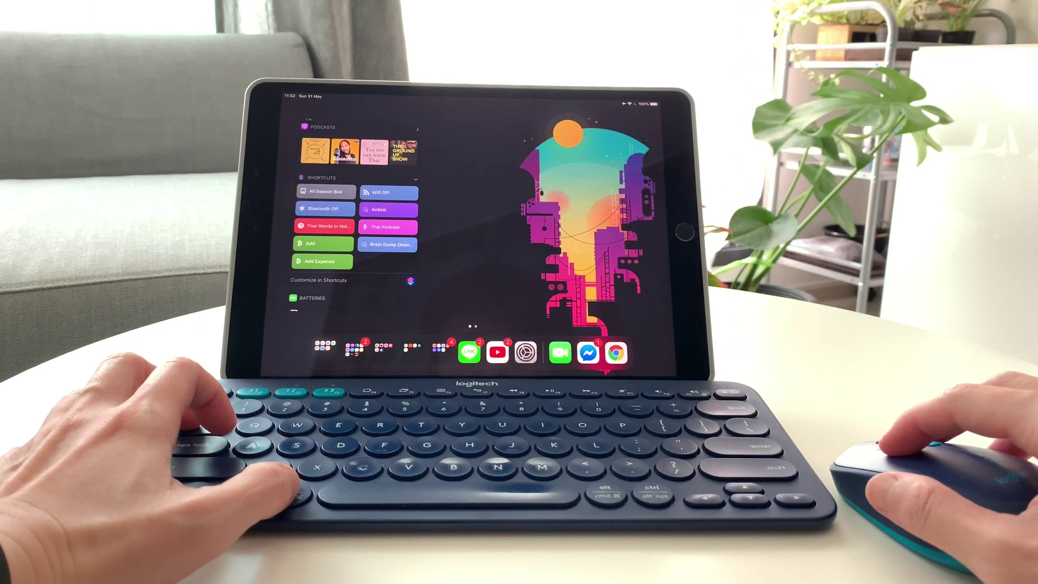
Open the Monthly exp 2020 spreadsheet from Google Sheets in the Google apps folder.
click(412, 349)
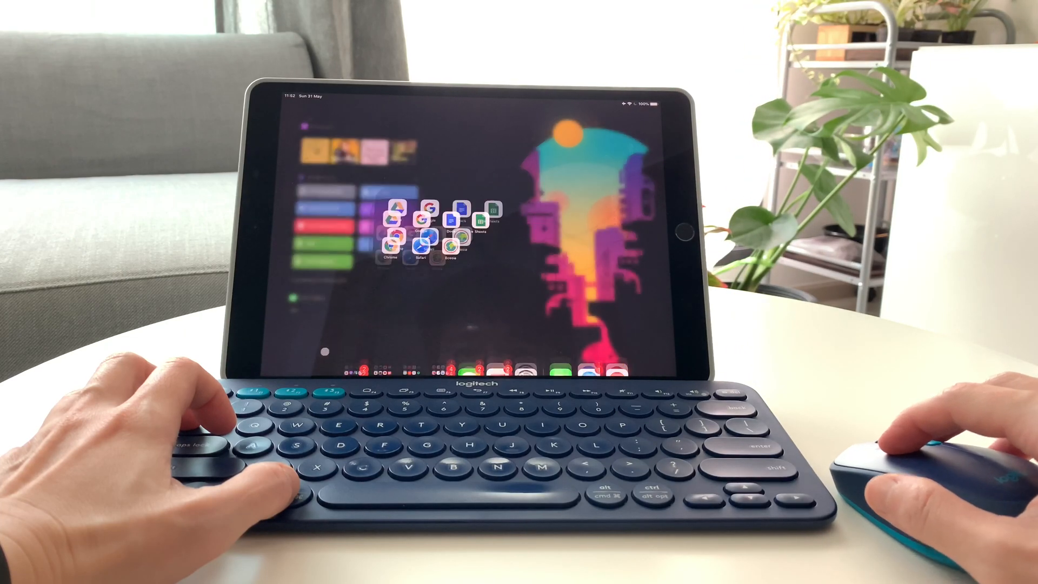
click(532, 176)
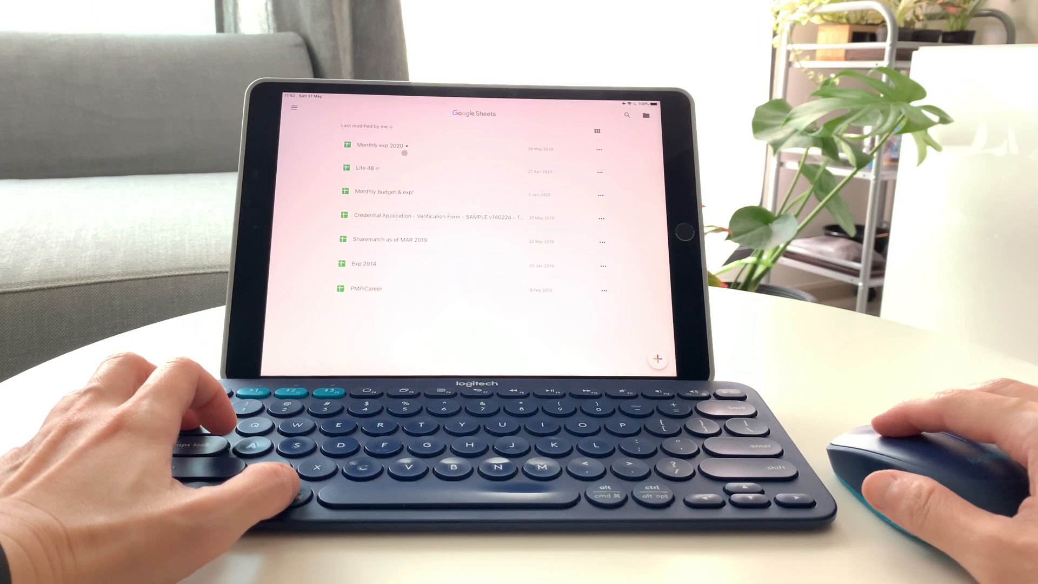
click(404, 152)
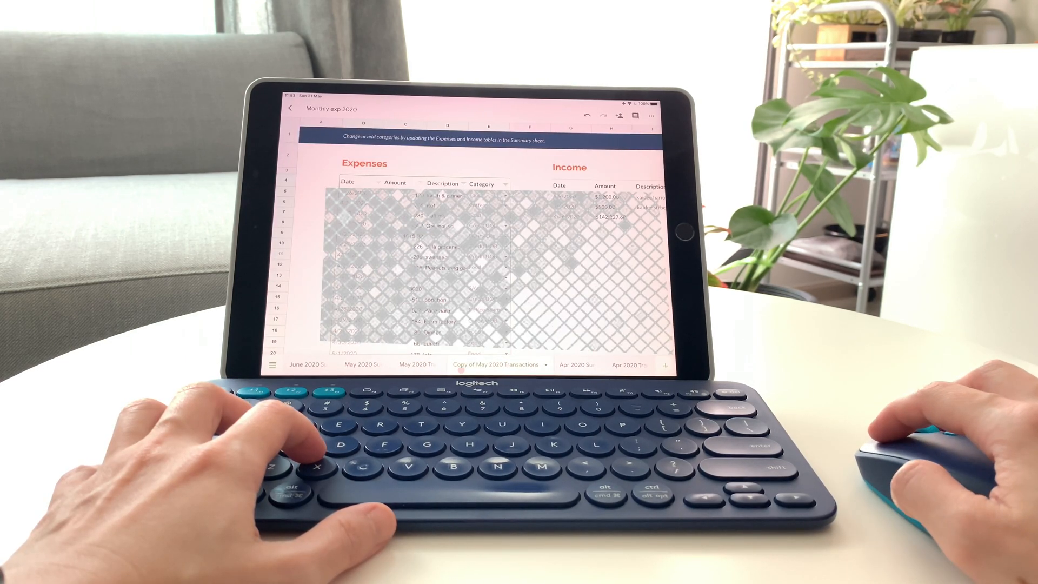
Move Copy of May 2020 Transactions next to June 2020 Summary and dismiss its rename prompt.
drag(444, 366, 357, 364)
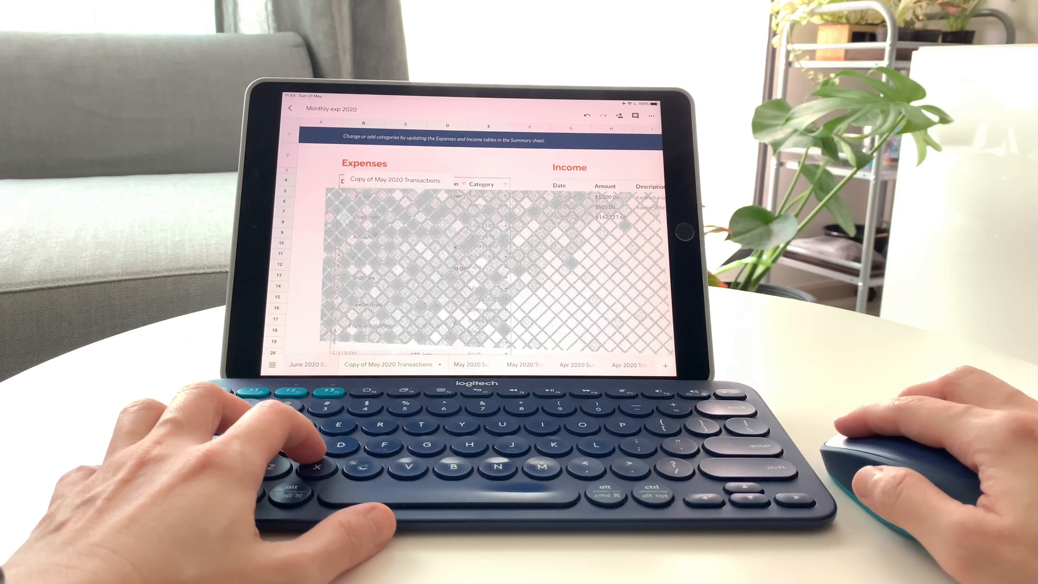
click(365, 237)
text(June 2020 Transactions)
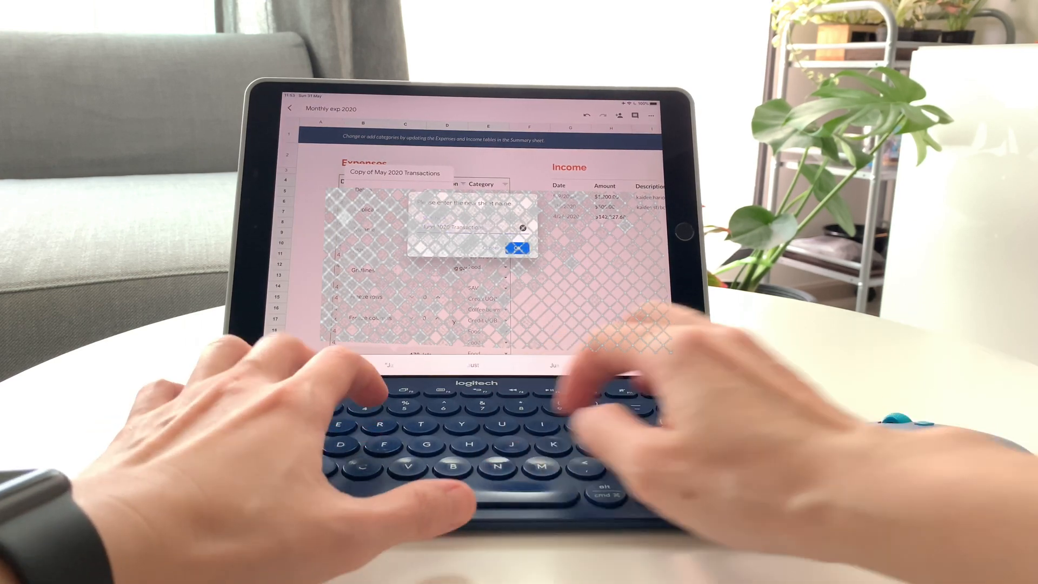
key(Return)
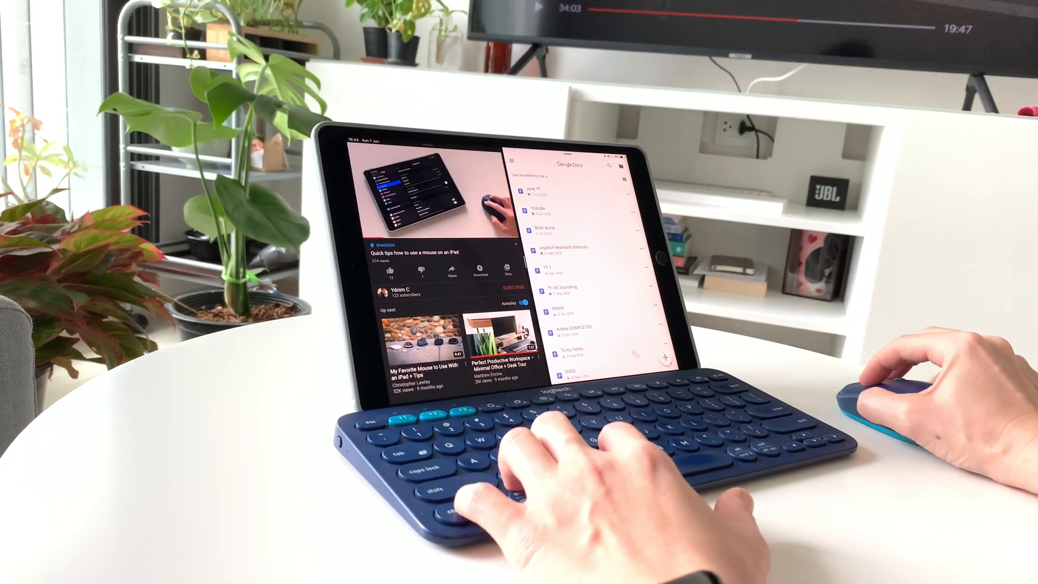
Start creating a new Google Docs document named Test document from split view.
click(644, 360)
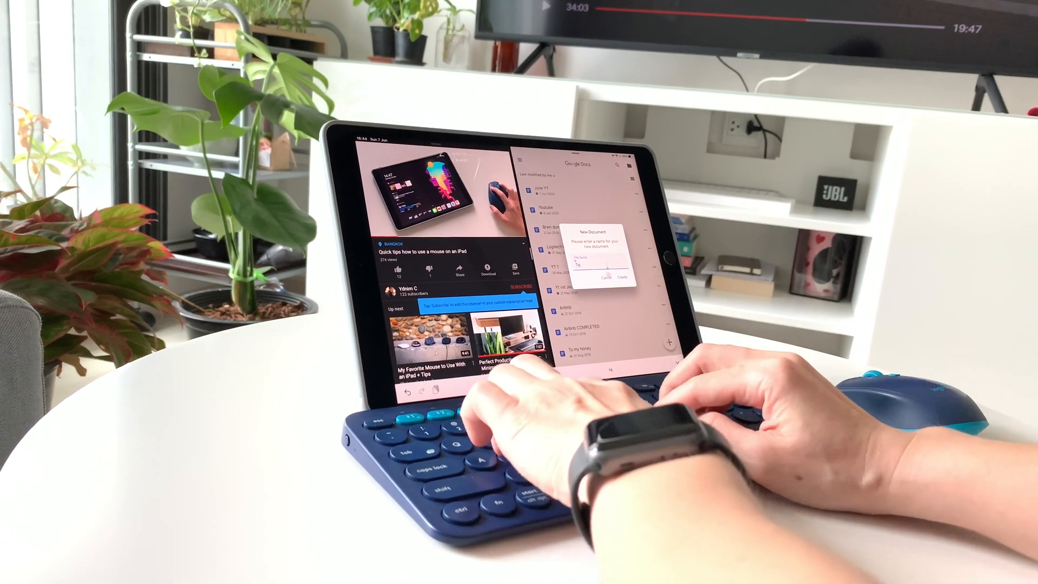
text(Test document)
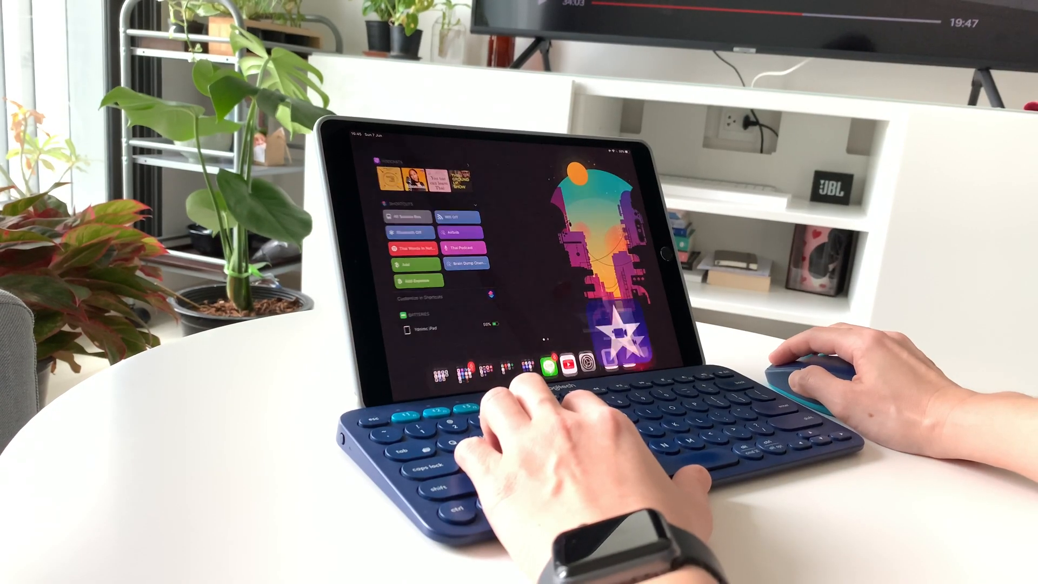
Launch iMovie from the dock before switching to the handwriting notes app.
click(643, 353)
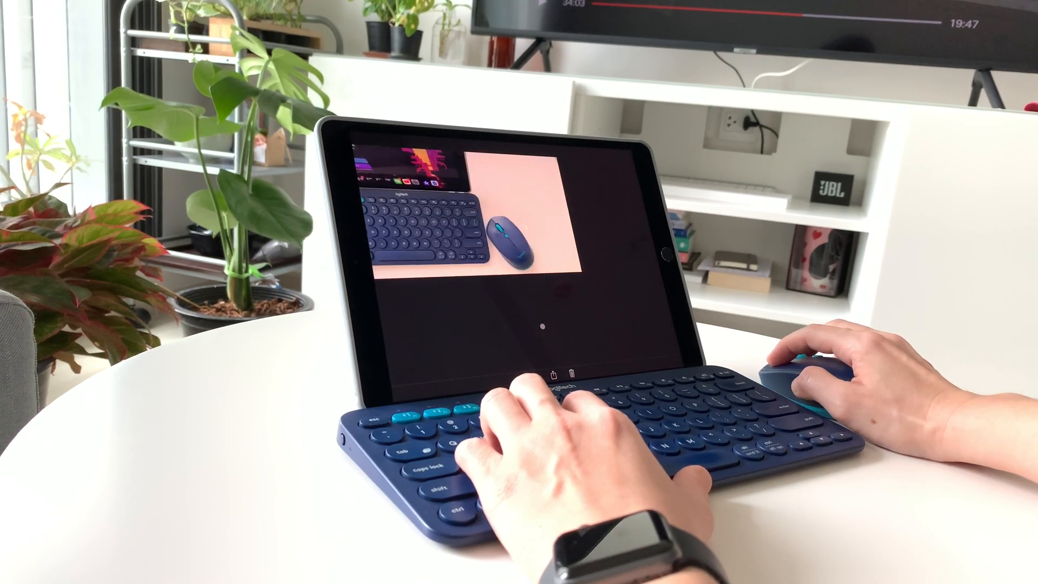